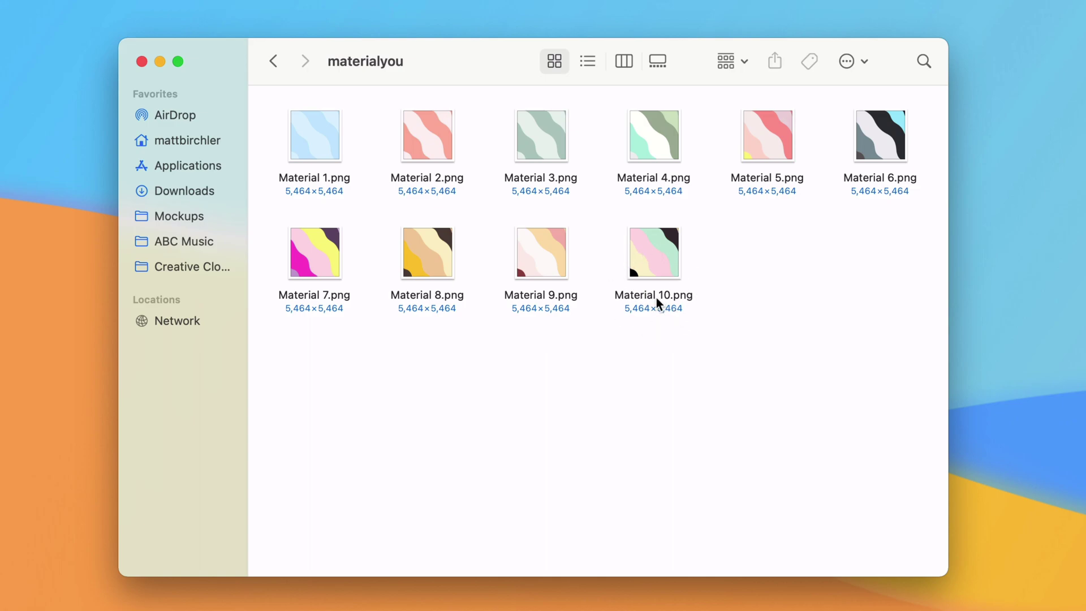
Select all ten Material images and bring up Finder's Rename dialog for them.
left_click_drag(897, 338, 313, 128)
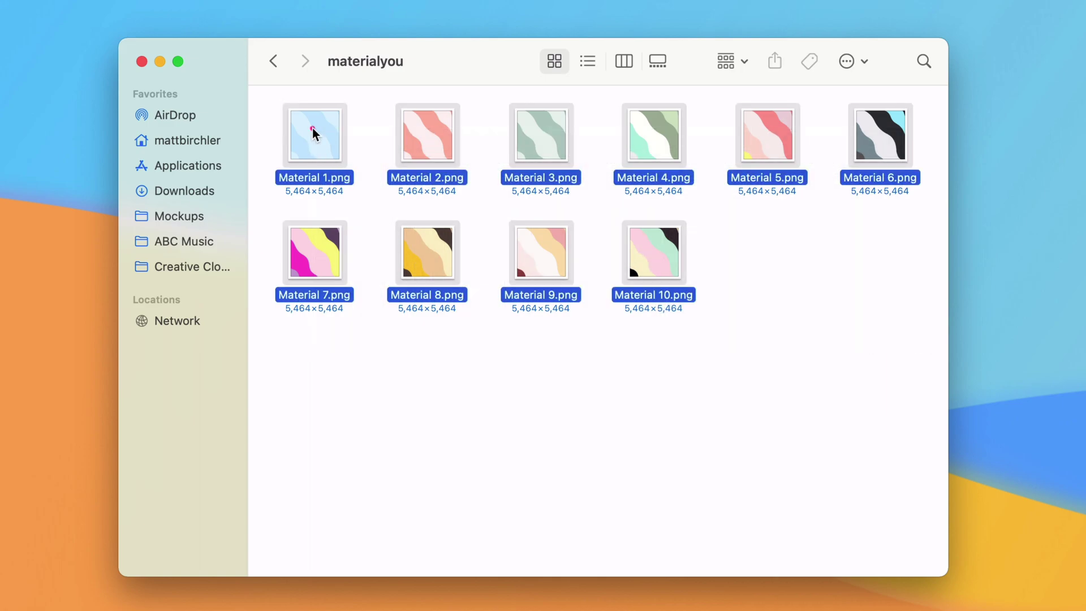
right_click(325, 130)
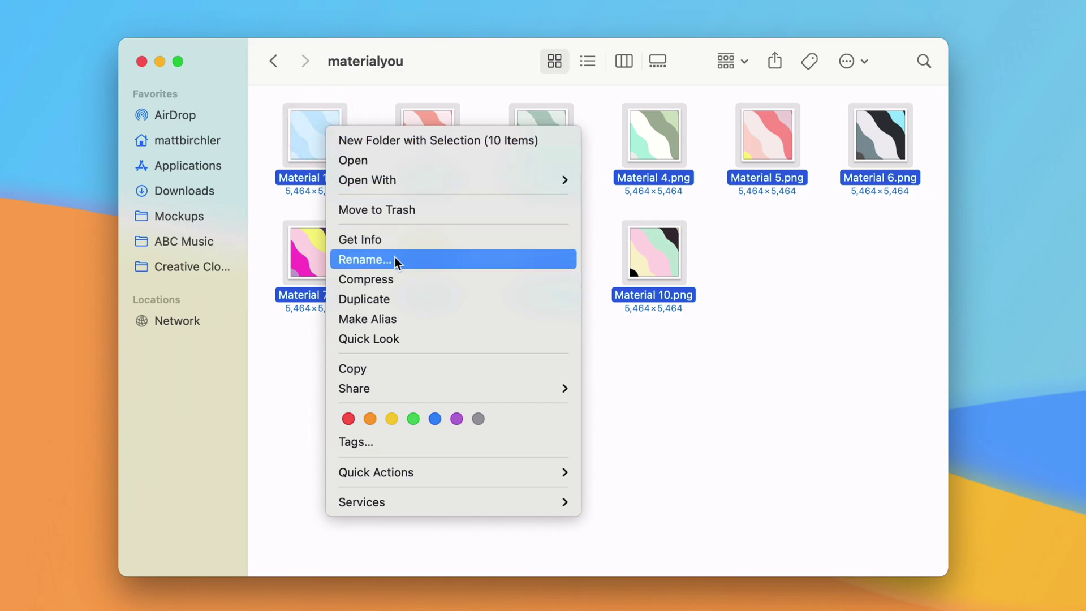
left_click(366, 260)
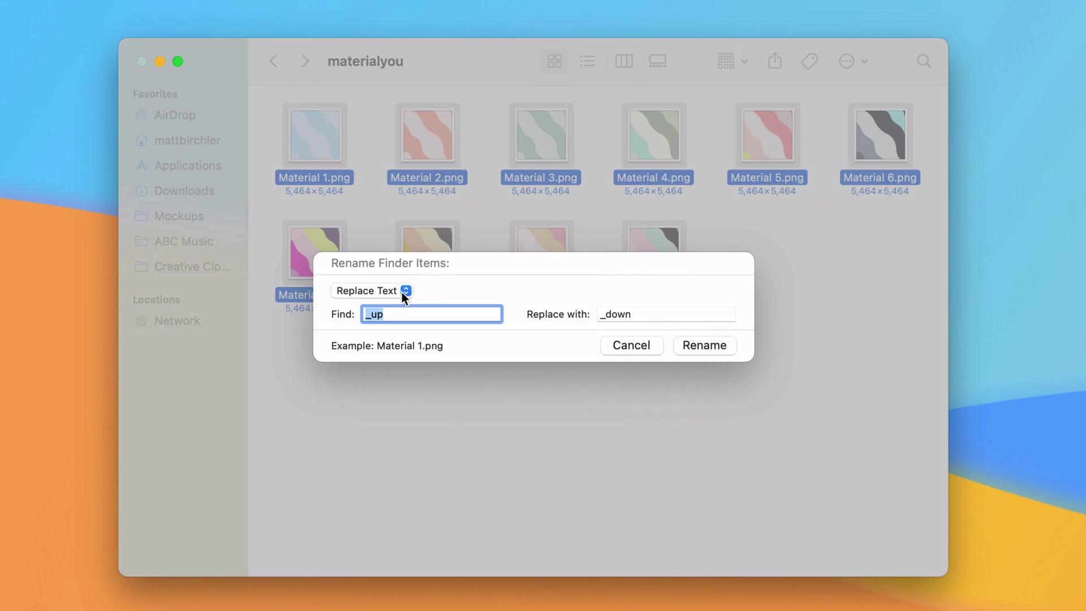
left_click(402, 293)
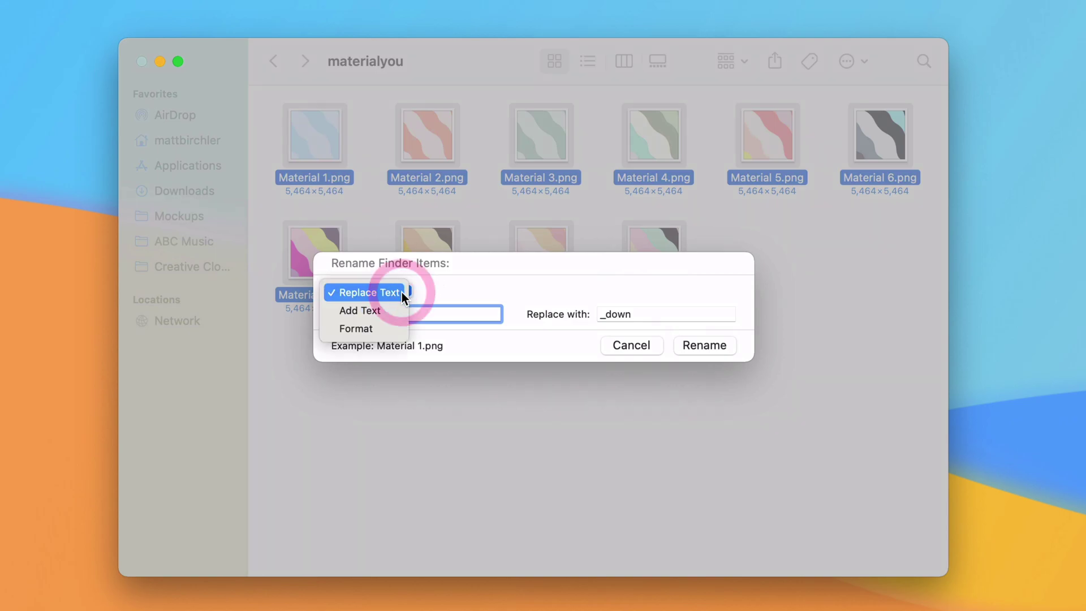
left_click(444, 291)
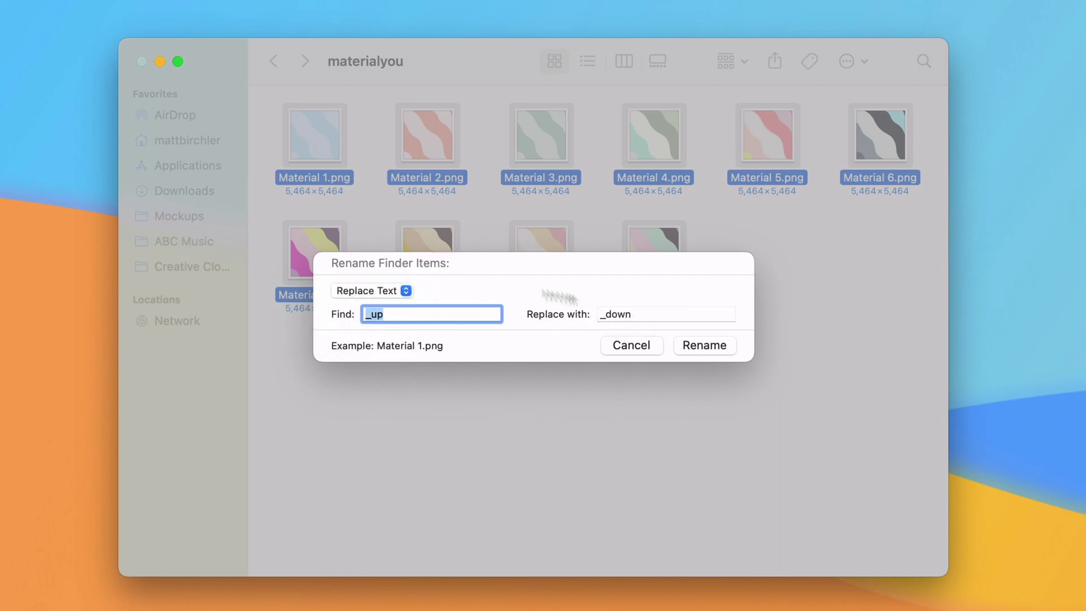
Browse the Add Text and Format rename modes, keeping text after name and Name and Index.
left_click(376, 290)
left_click(376, 313)
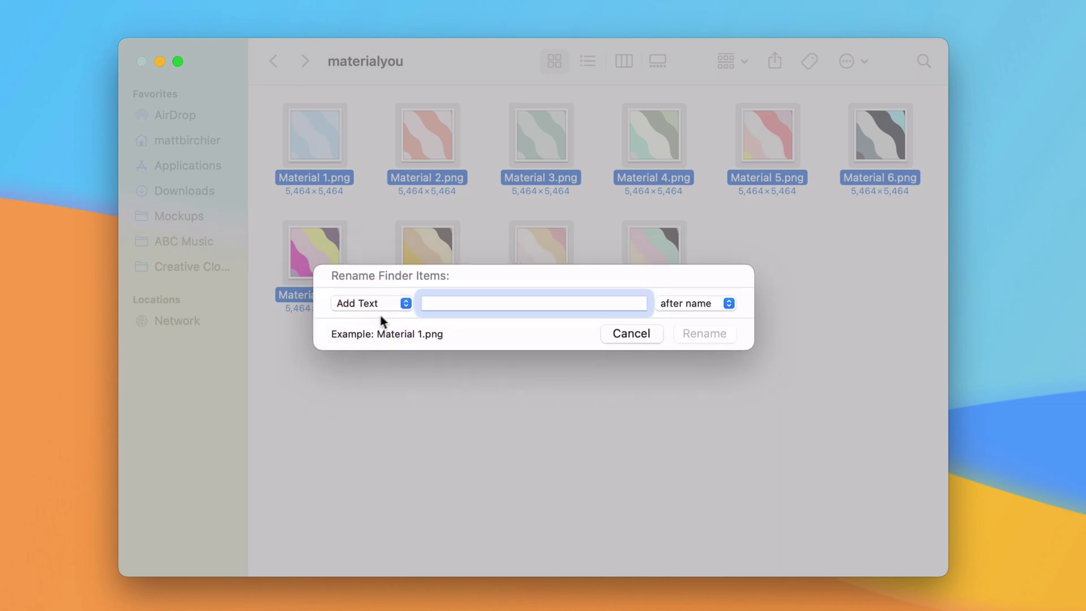
left_click(688, 307)
left_click(686, 280)
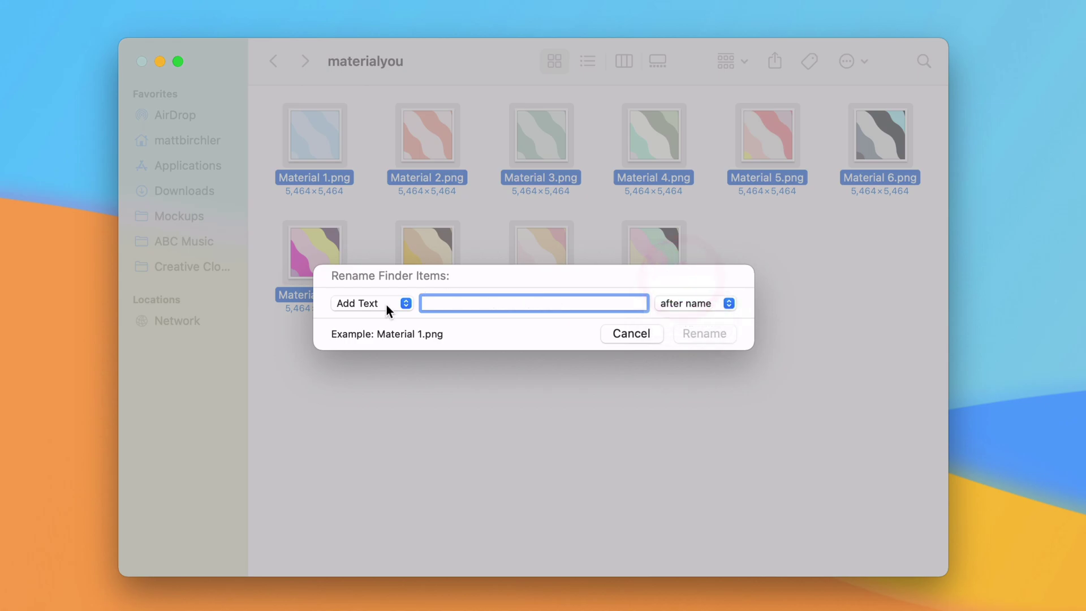
left_click(386, 304)
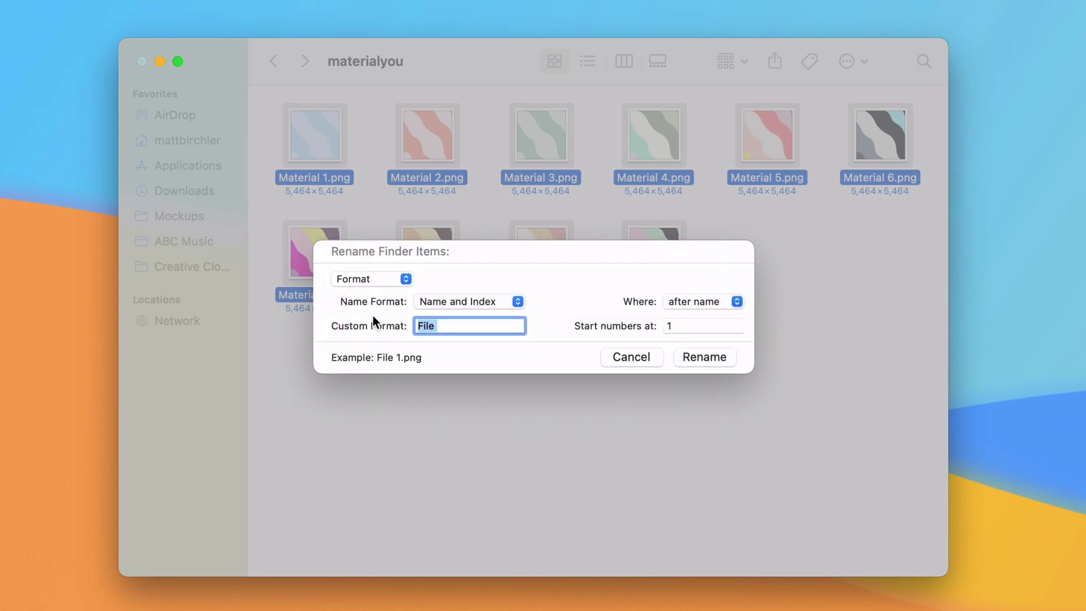
left_click(454, 303)
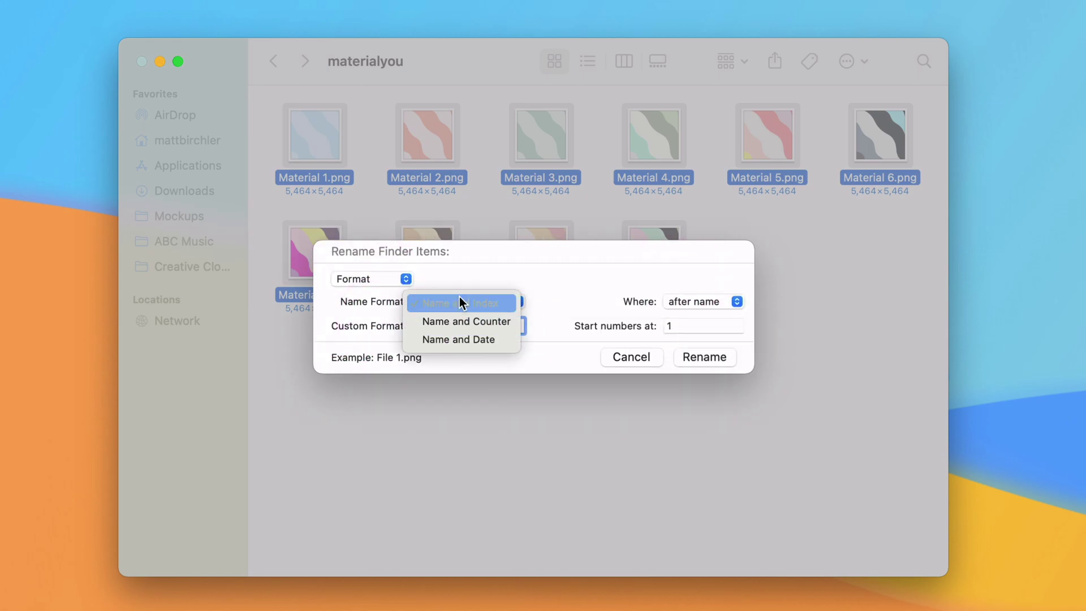
left_click(530, 268)
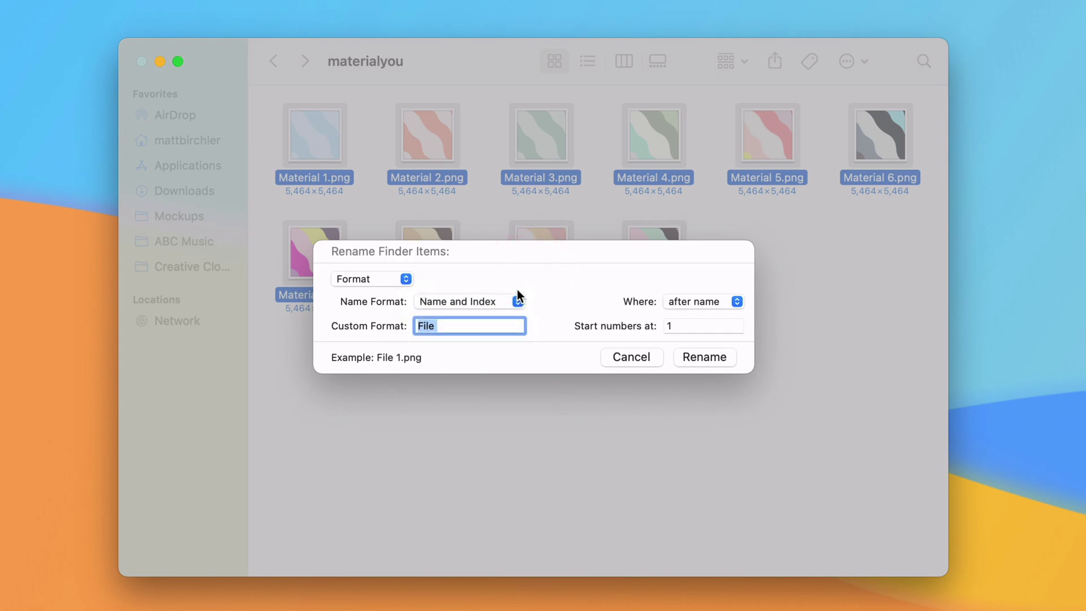
left_click(403, 278)
Replace the space with an underscore, renaming the images Material_1 through Material_10.
left_click(376, 245)
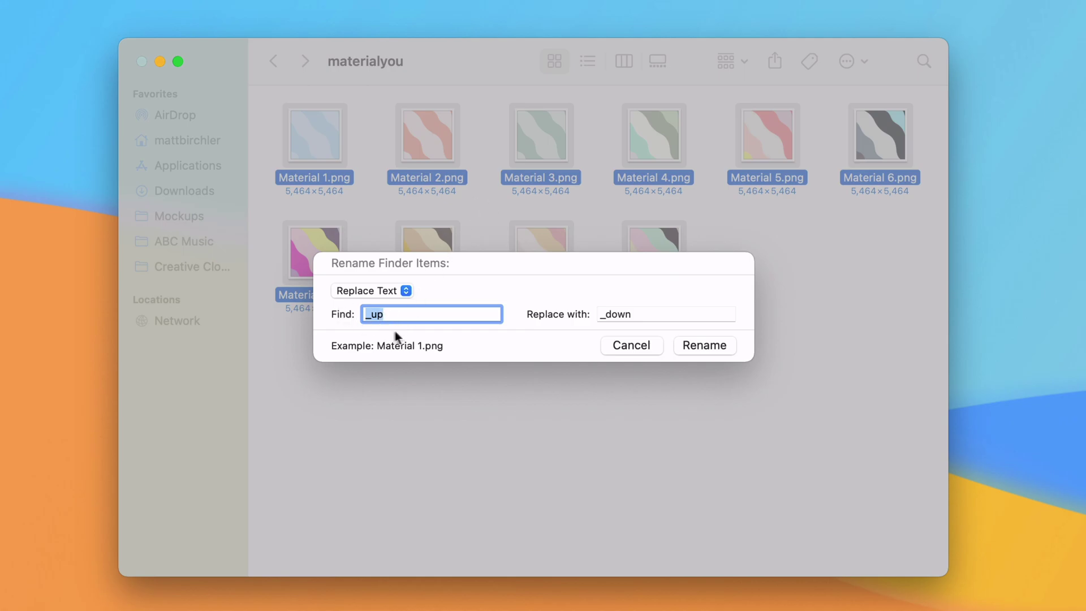
key("BackSpace")
left_click_drag(637, 313, 607, 316)
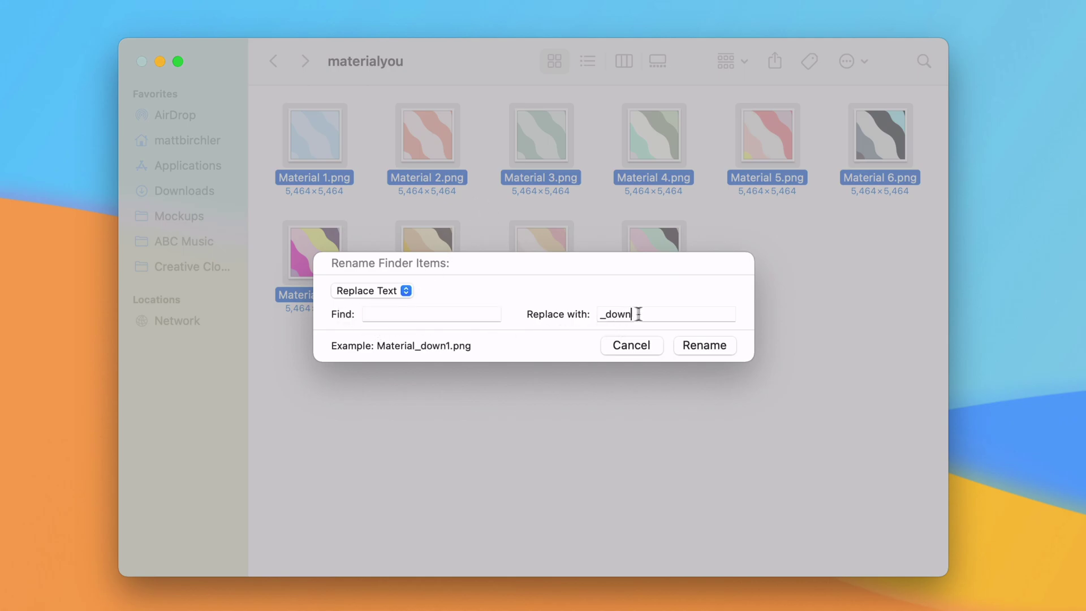
key("BackSpace")
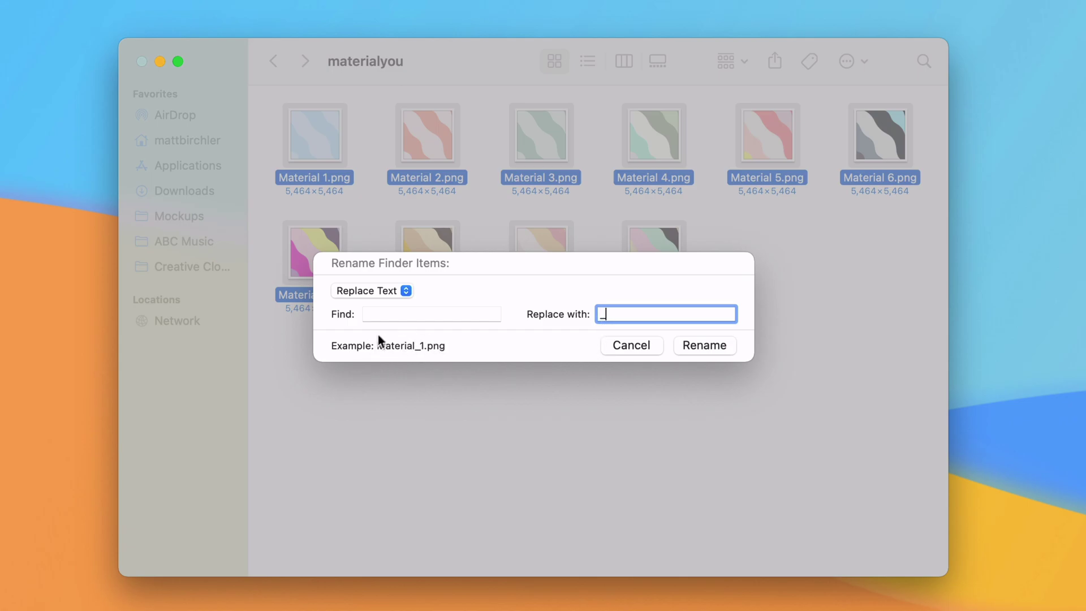
left_click(703, 345)
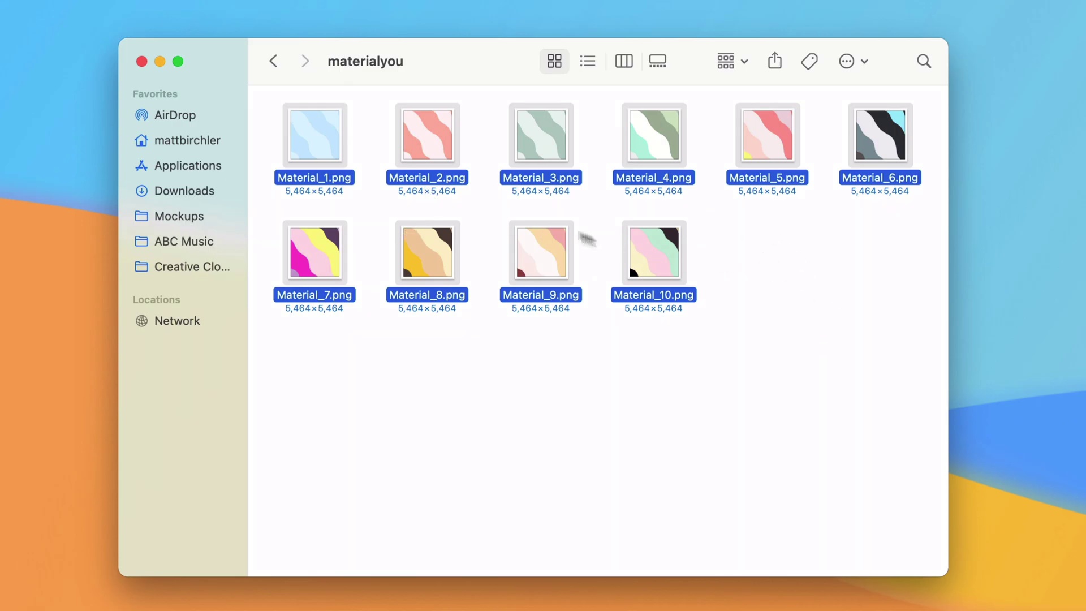
Replace the capital M with lowercase, renaming the images material_1 through material_10.
right_click(331, 141)
left_click(375, 264)
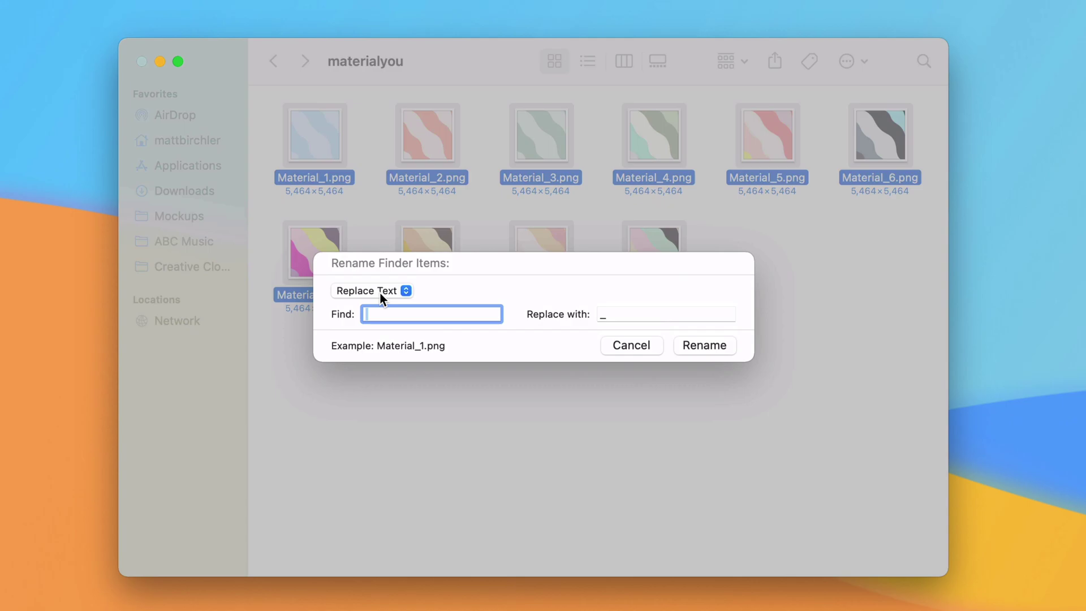
type("M")
left_click(619, 313)
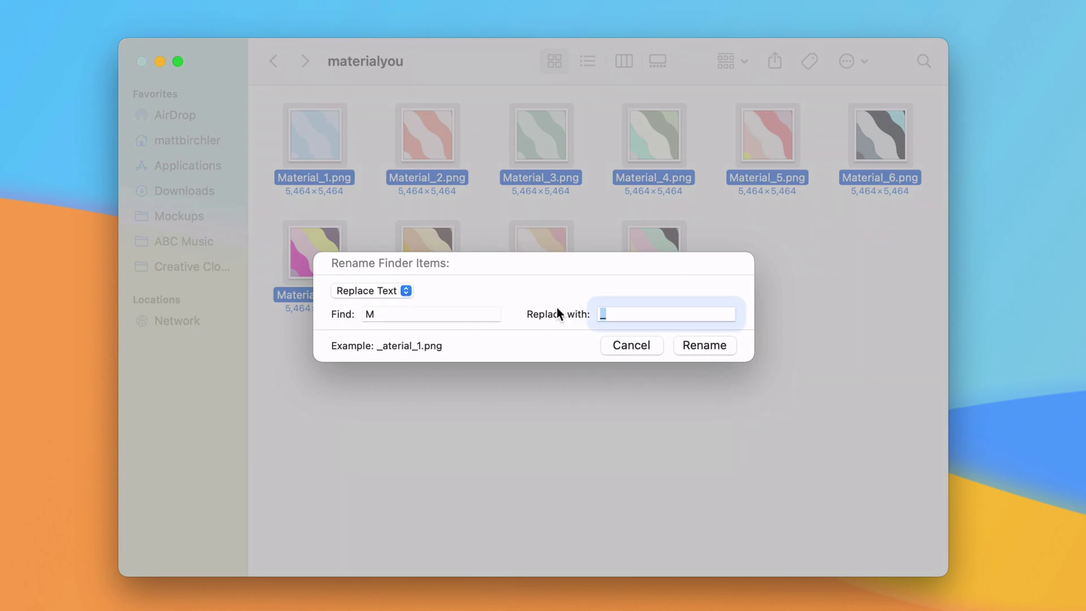
type("m")
left_click(705, 345)
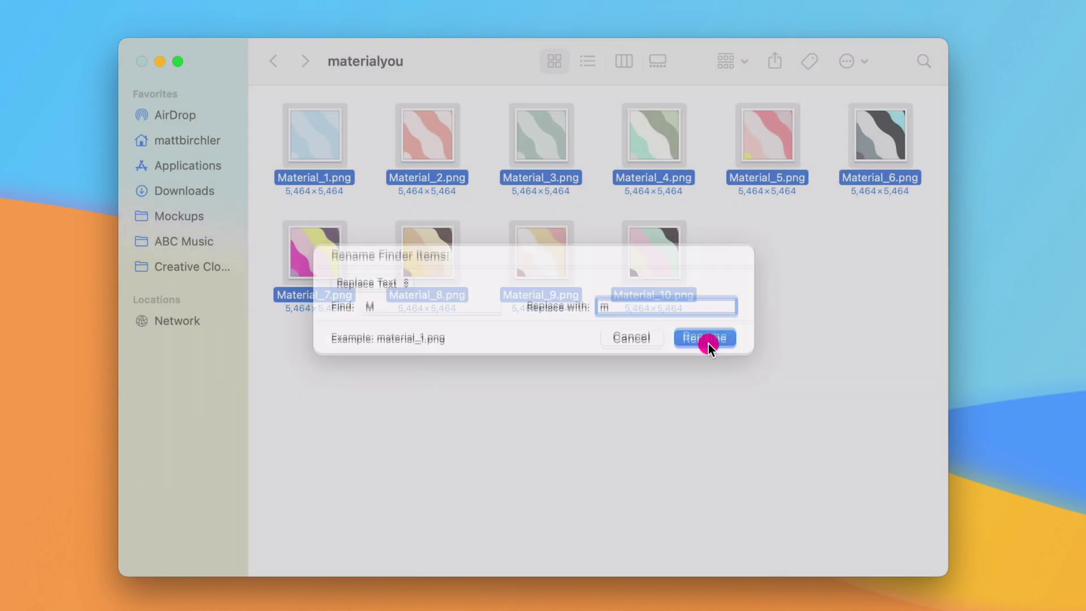
left_click(793, 310)
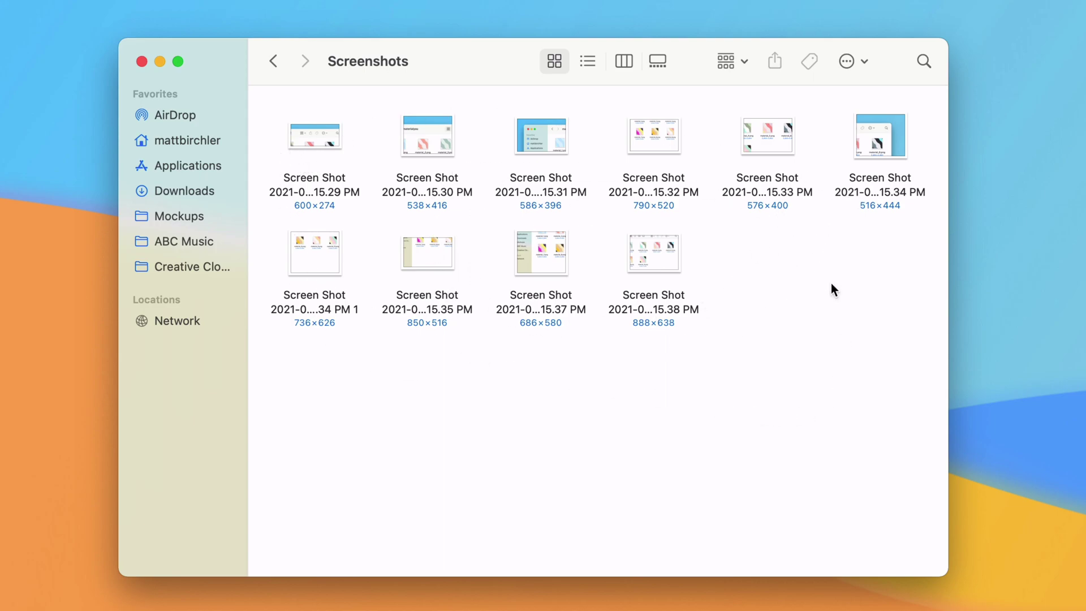
Select all ten screenshot files in the Screenshots folder.
left_click_drag(268, 104, 890, 332)
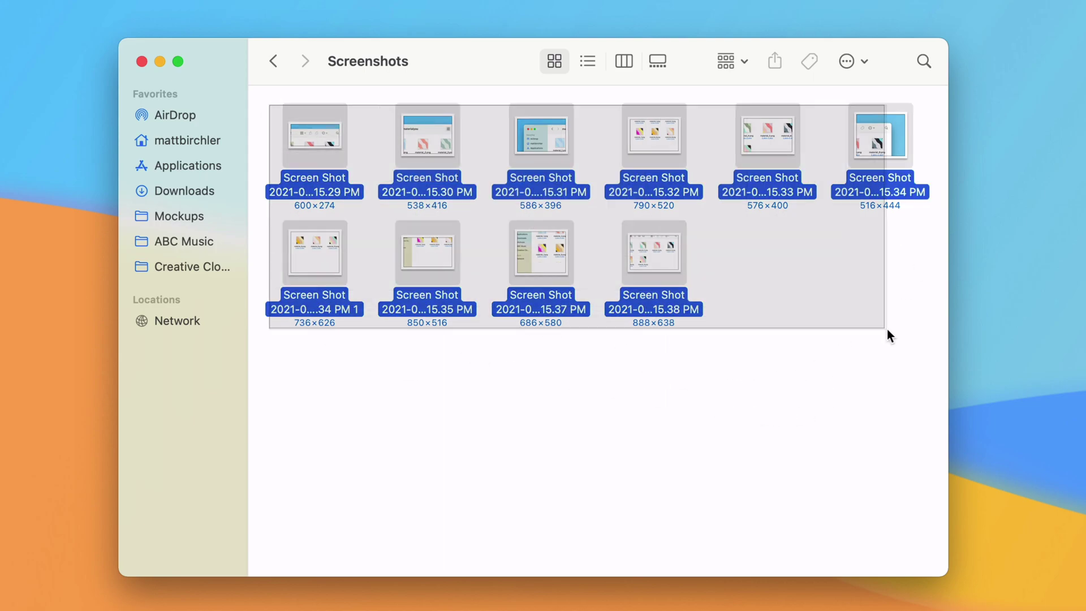
Bring up the Rename dialog for the screenshots and choose the Format mode.
right_click(669, 265)
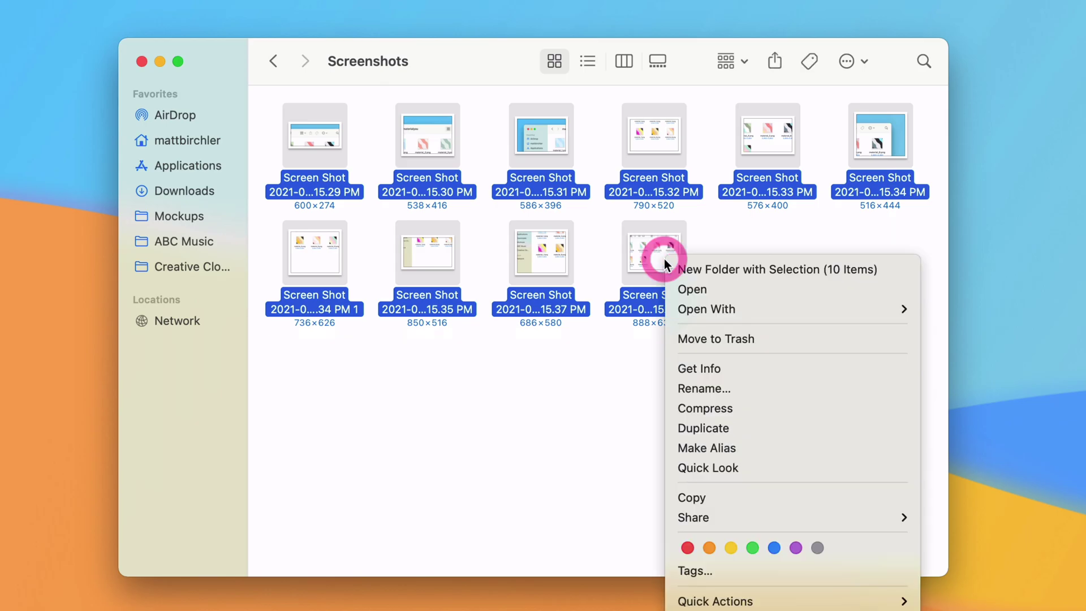
left_click(735, 390)
left_click(371, 291)
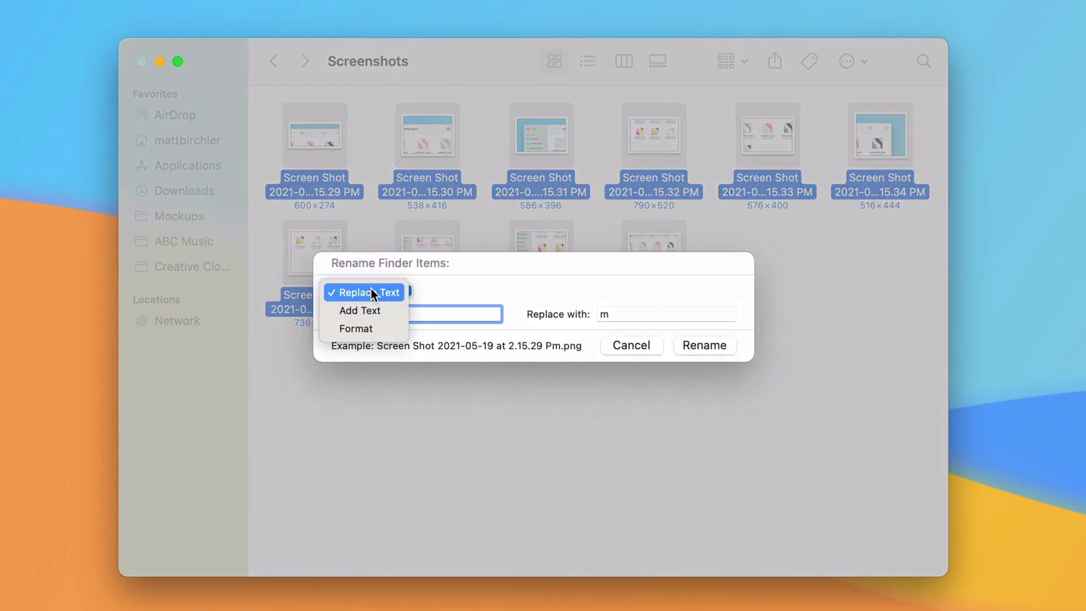
left_click(384, 327)
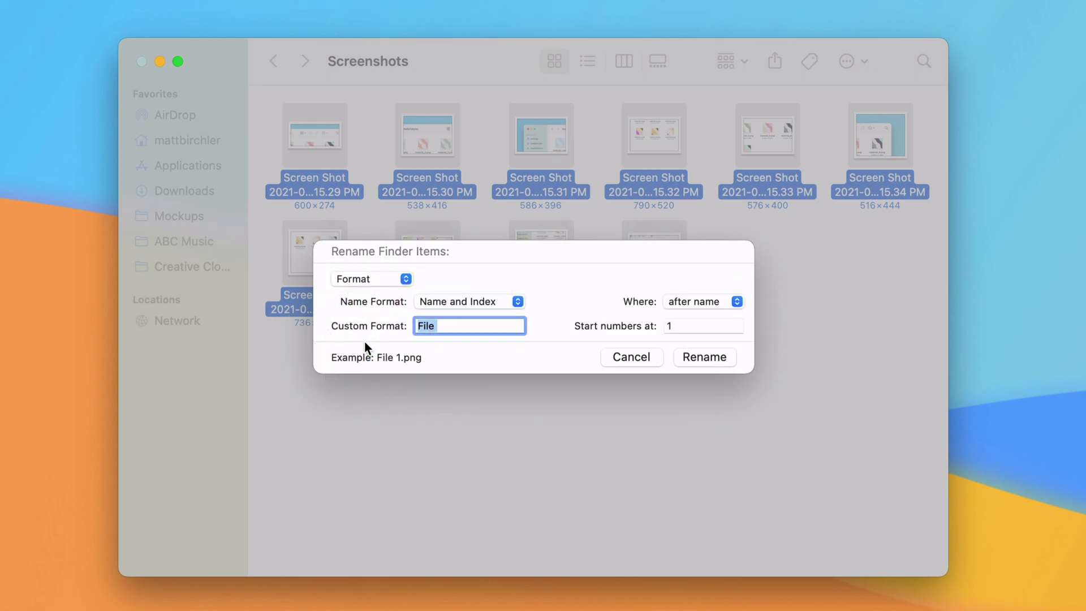
type("screen")
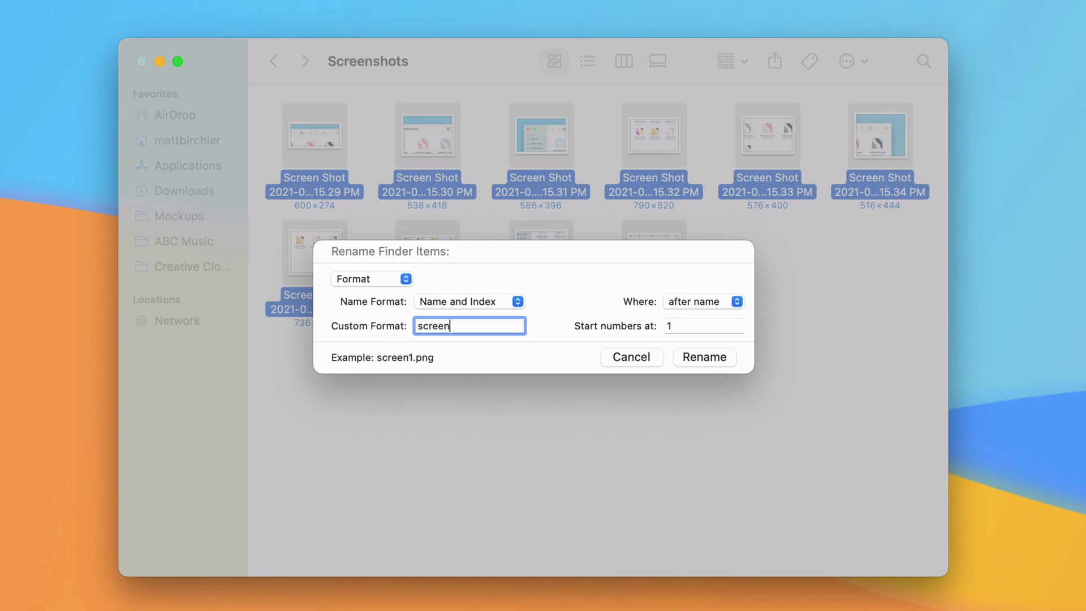
type("shot_")
Set custom format screenshot_ with numbers starting at 1, placed after the name.
left_click(625, 324)
type("1")
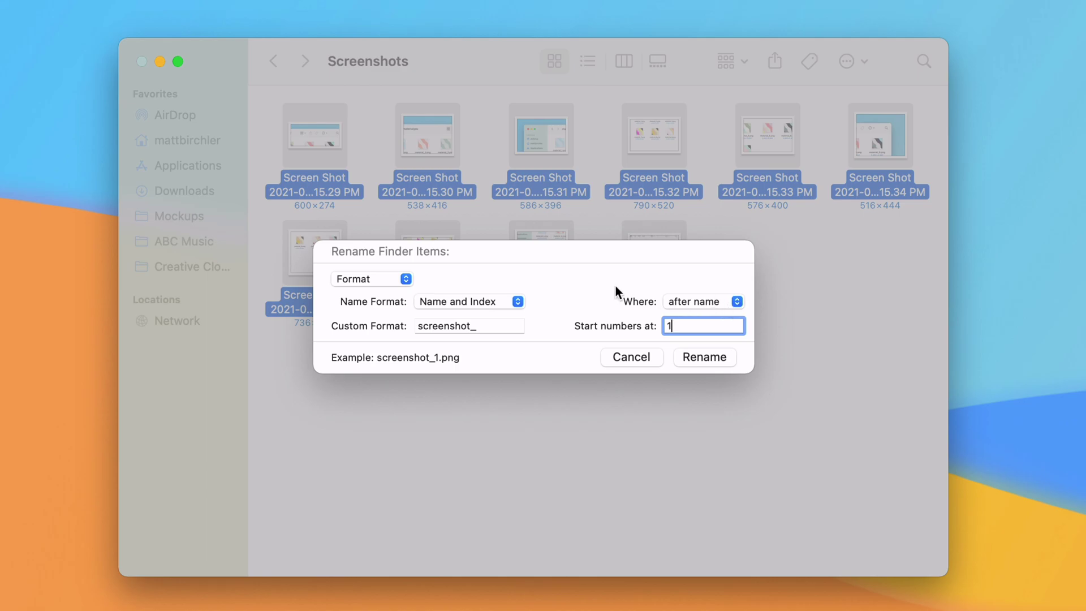
left_click(694, 302)
left_click(710, 321)
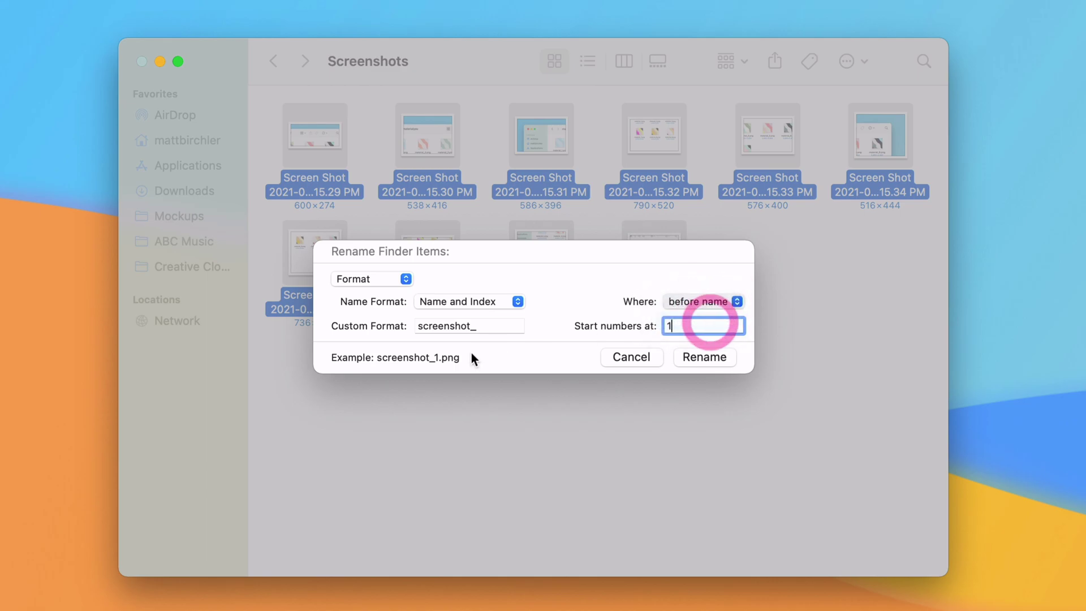
left_click(705, 301)
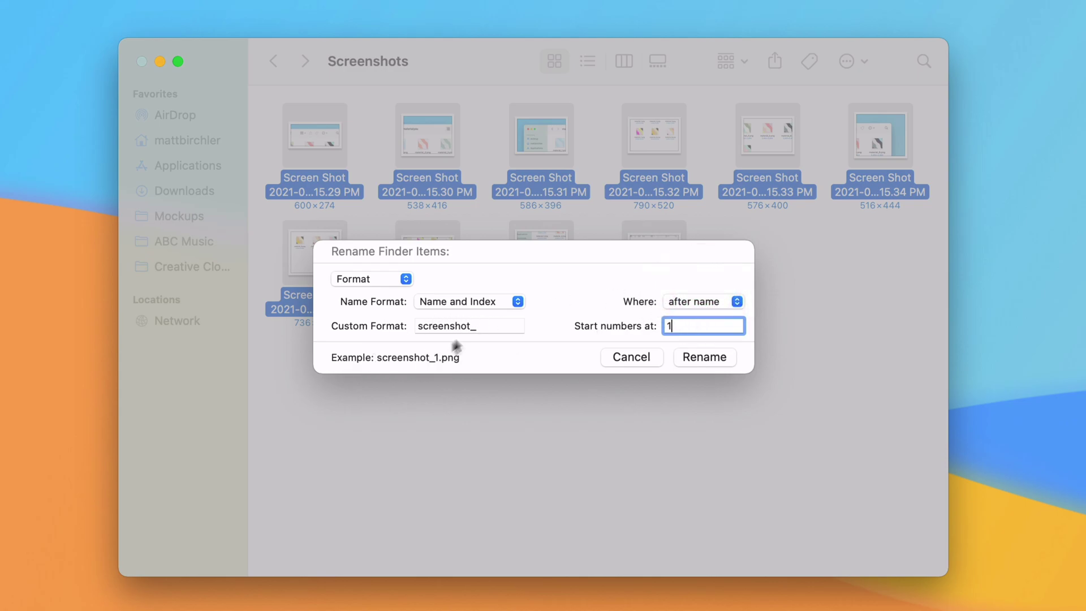
Try Counter and Date formats, then apply Name and Index to get screenshot_1 through screenshot_10.
left_click(476, 298)
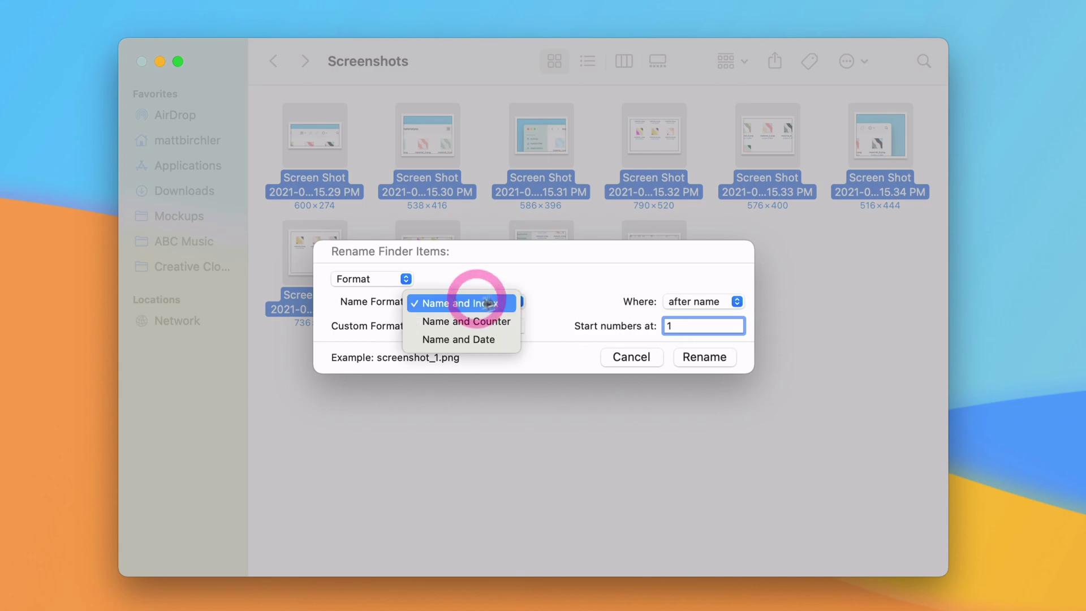
left_click(487, 323)
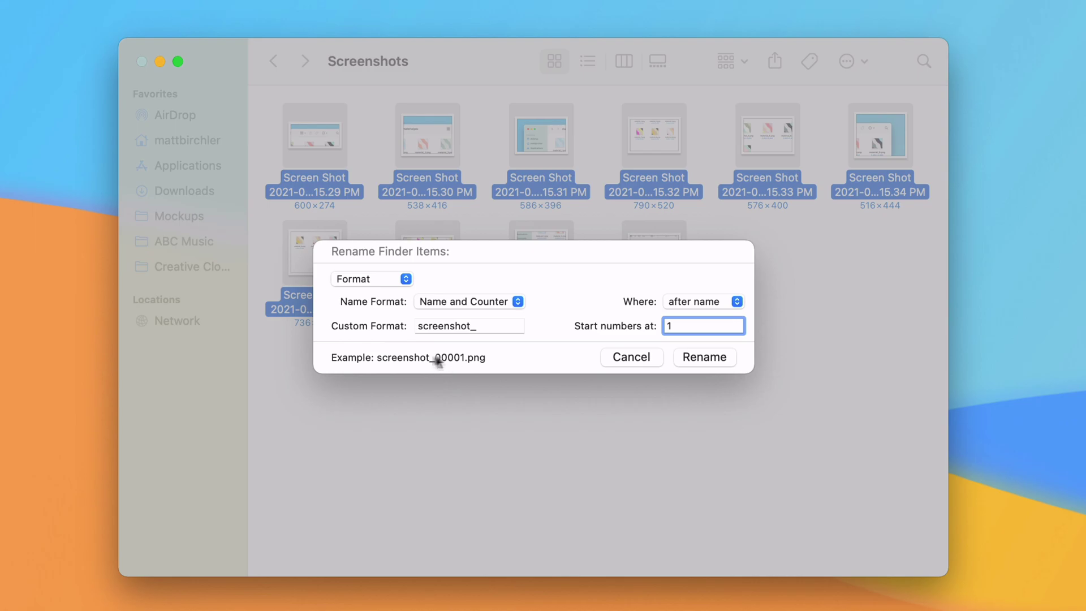
left_click(490, 302)
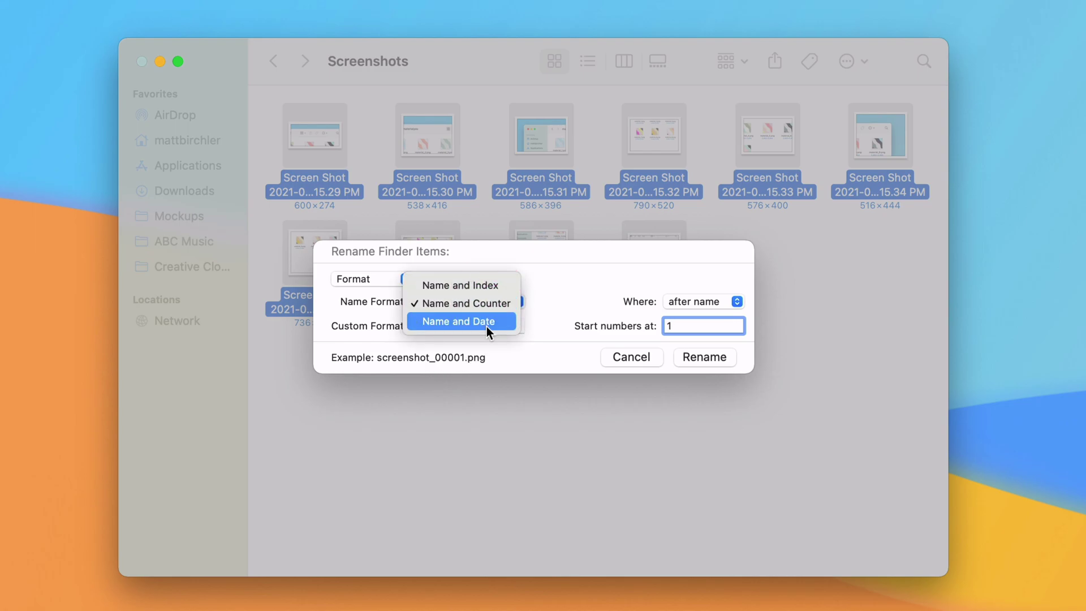
left_click(486, 322)
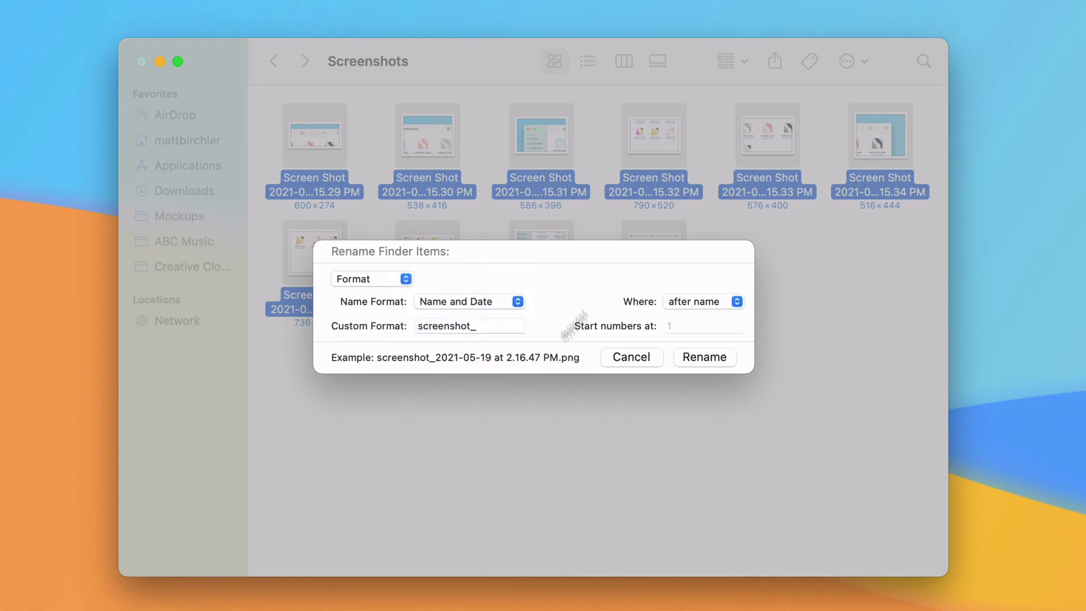
left_click(492, 302)
left_click(480, 266)
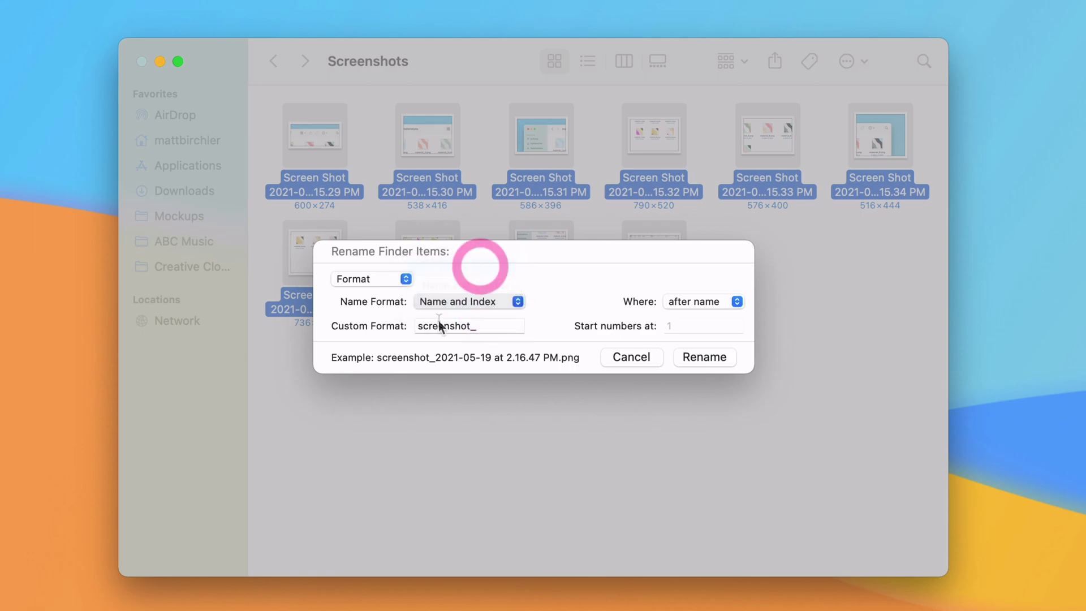
left_click(715, 357)
left_click(715, 358)
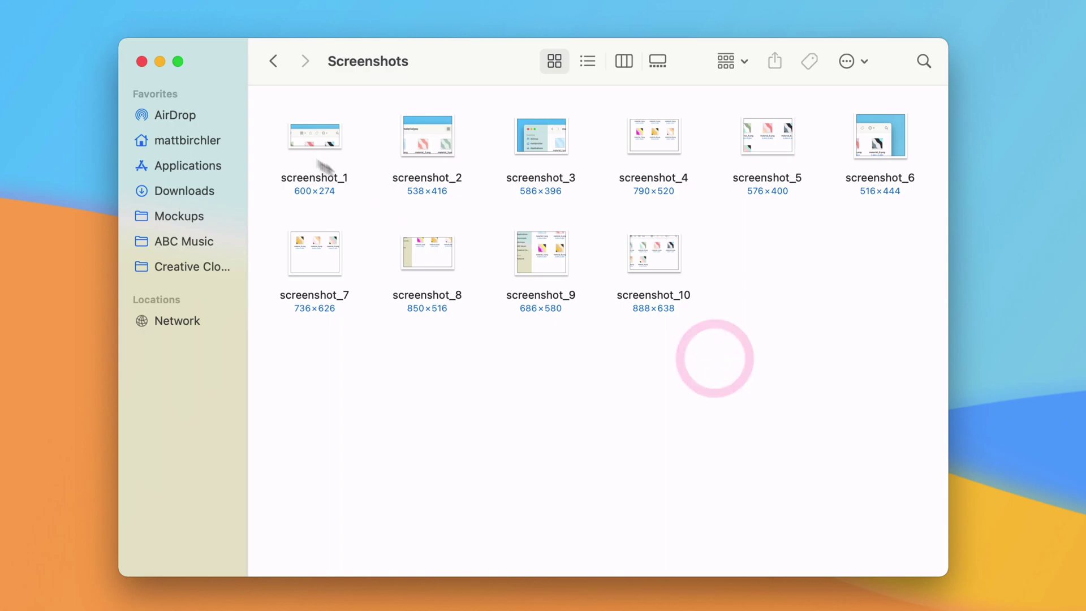